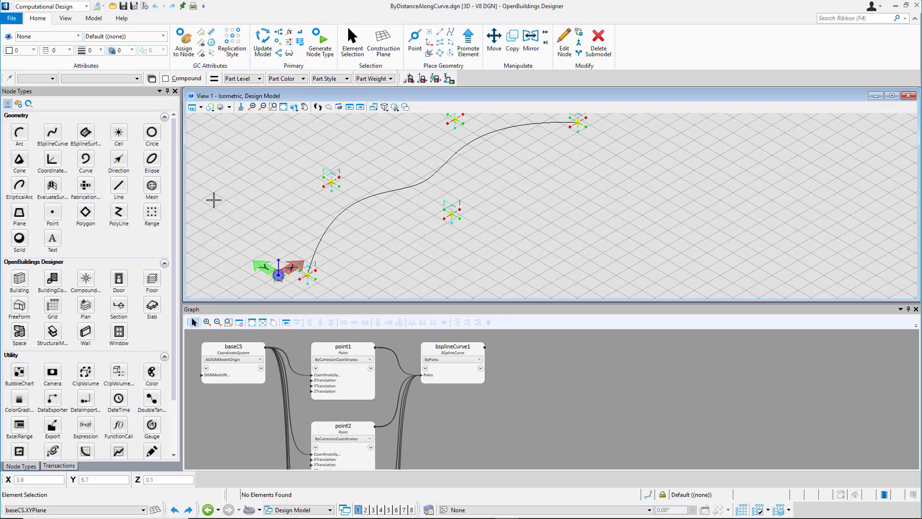
Step: Add point6 using ByDistanceAlongCurve on bsplineCurve1 with a distance of 2
left_click(52, 211)
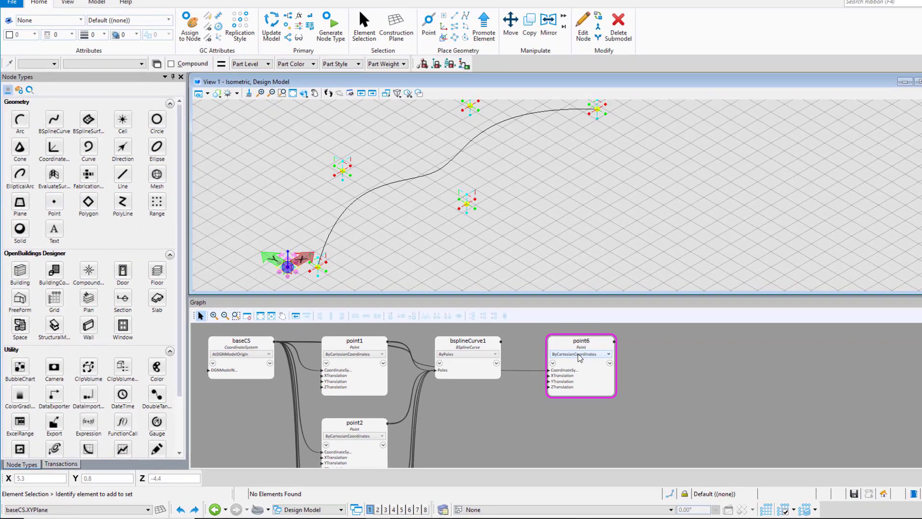
left_click(562, 359)
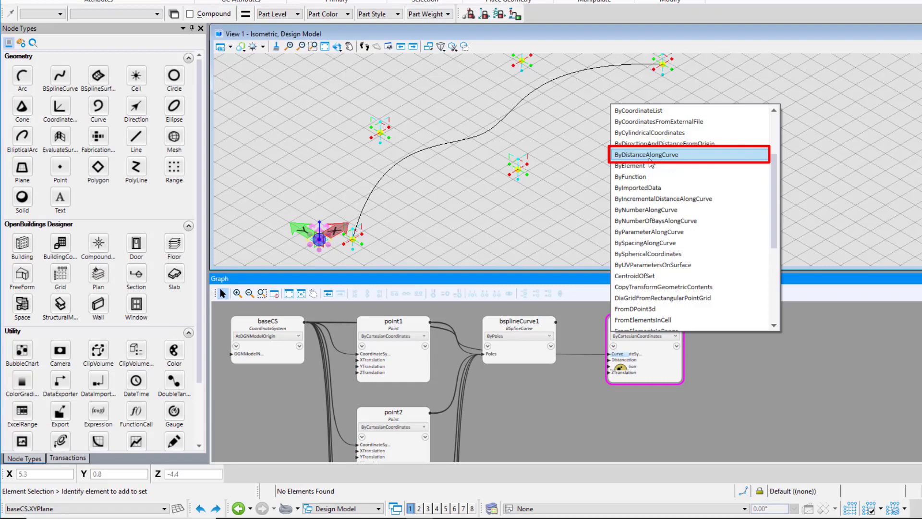
left_click(649, 161)
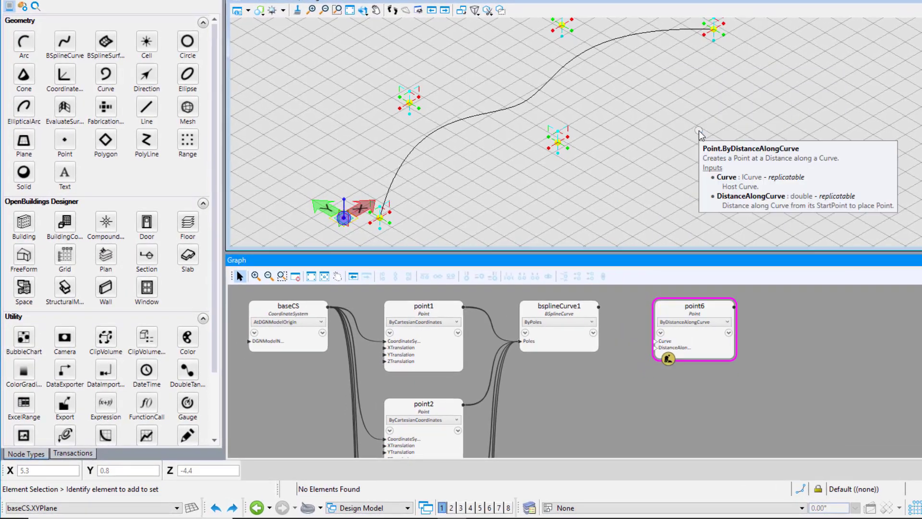
left_click_drag(555, 321, 655, 340)
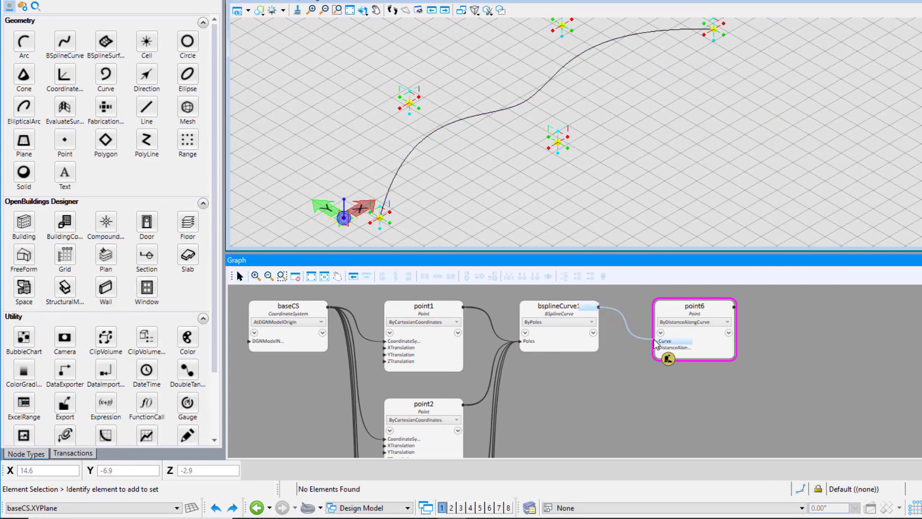
left_click(675, 348)
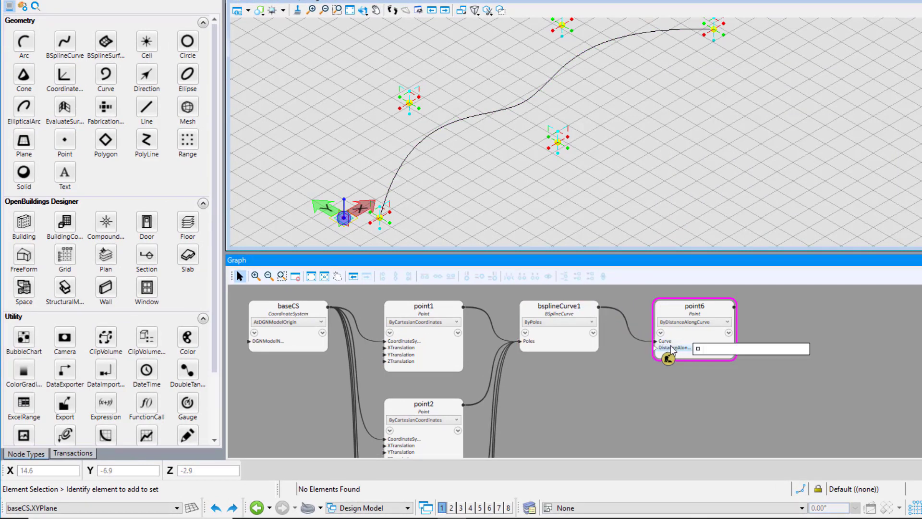
type("2")
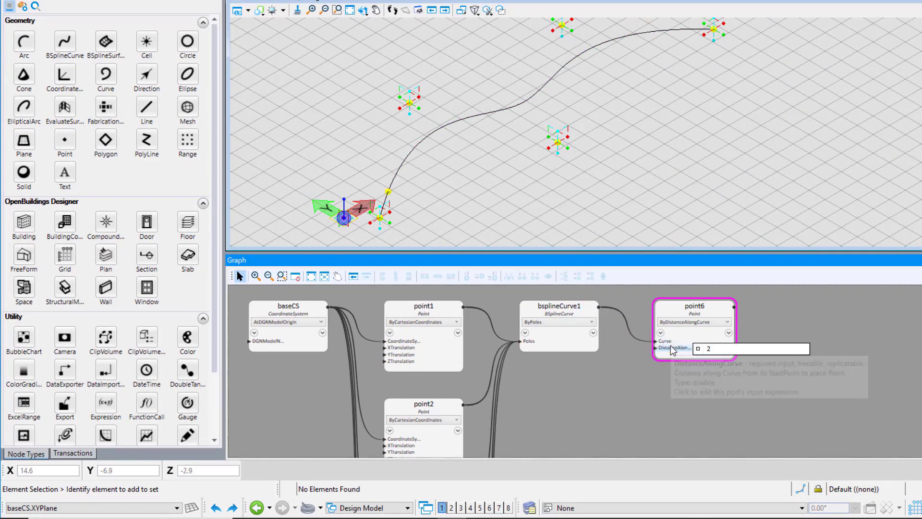
key("Return")
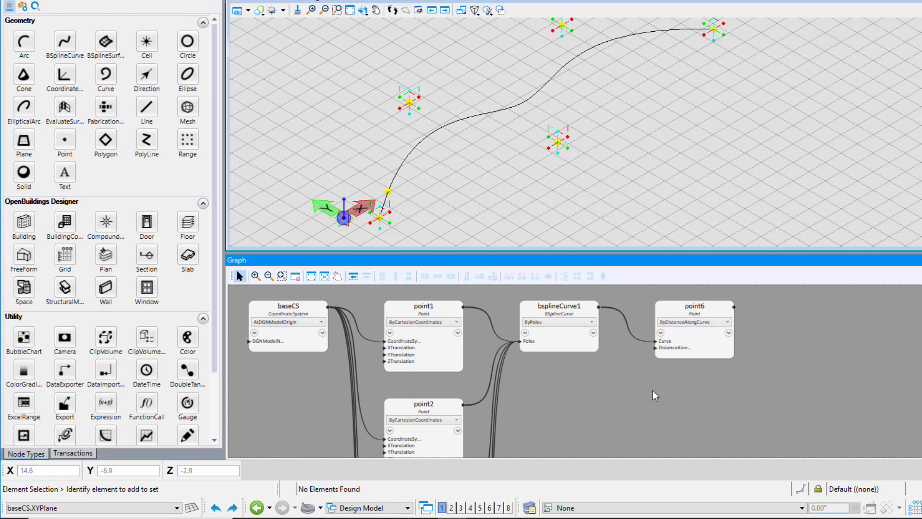
Step: Replace point6's distance along the curve with Series(1,20,5) to get four points
left_click(683, 347)
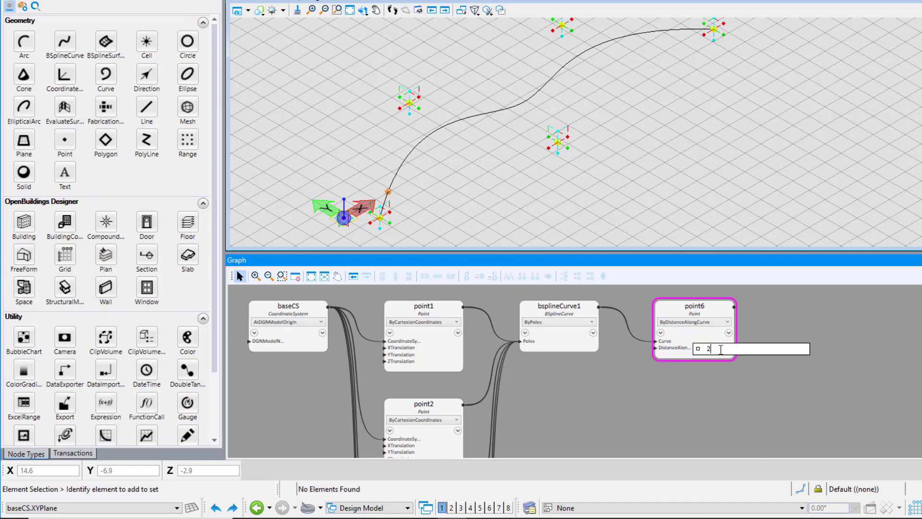
key("Return")
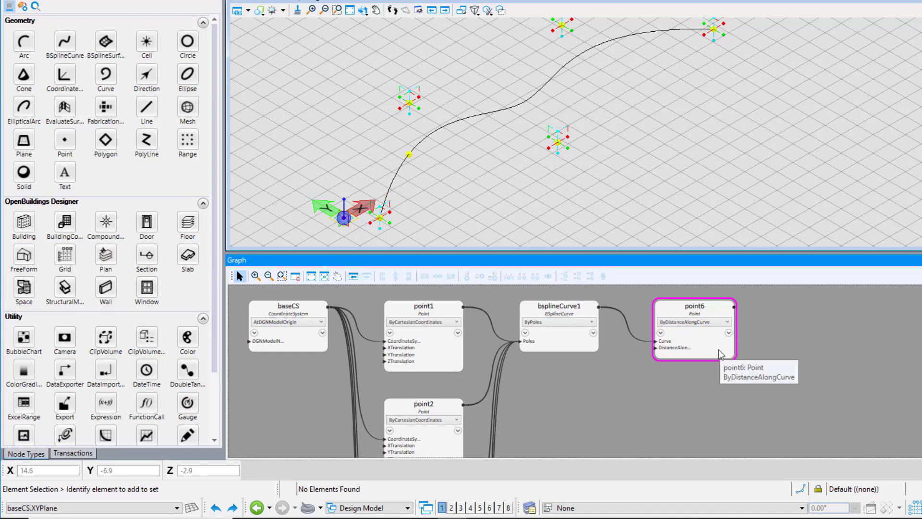
left_click(686, 348)
type("5")
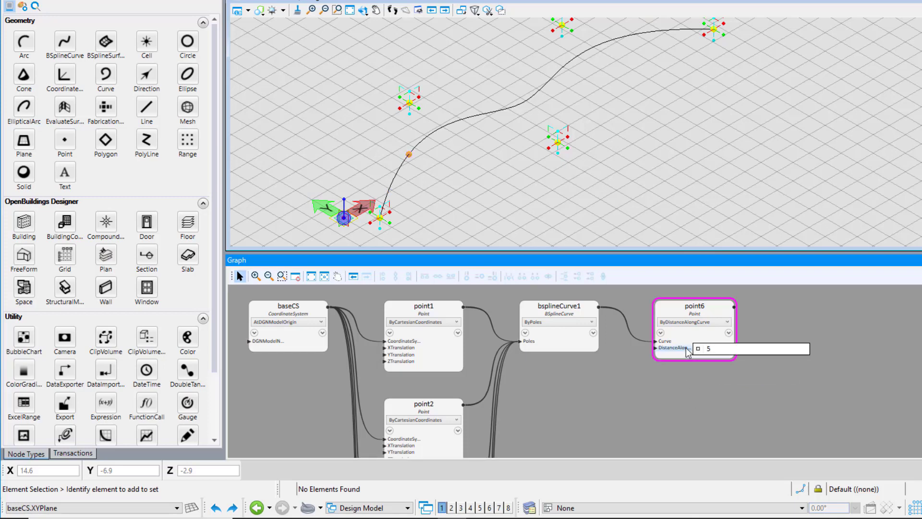
key("BackSpace")
type("se")
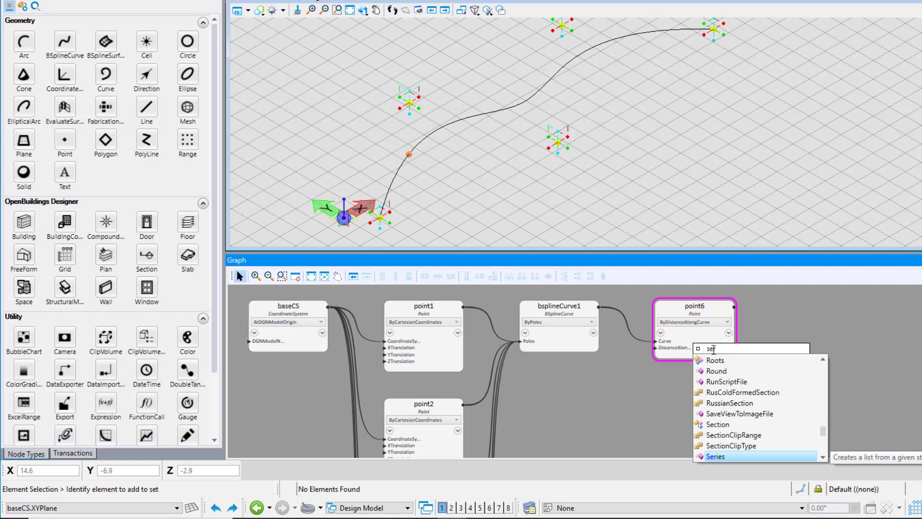
key("Tab")
type("(")
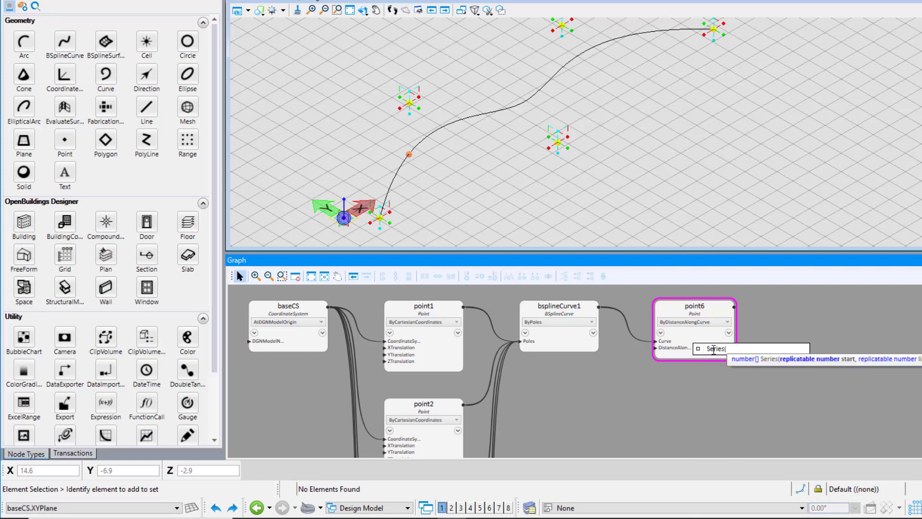
type("1,20,5")
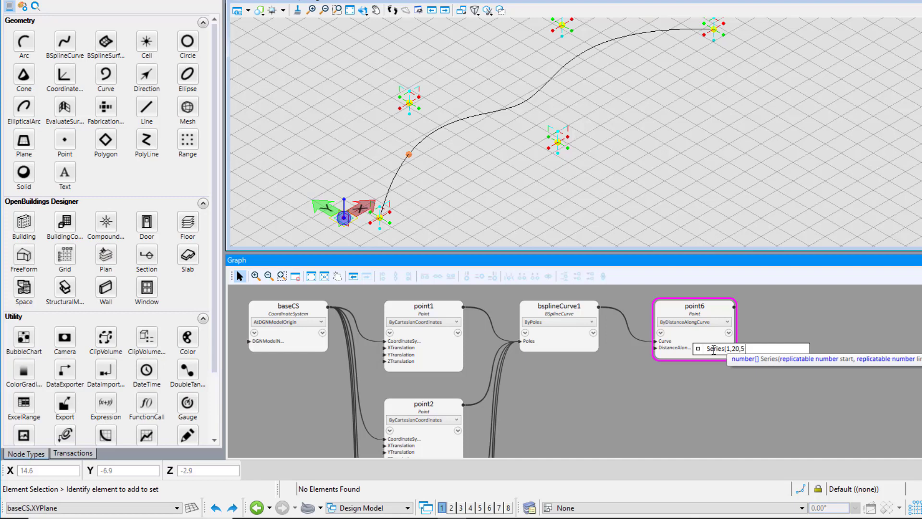
type(")")
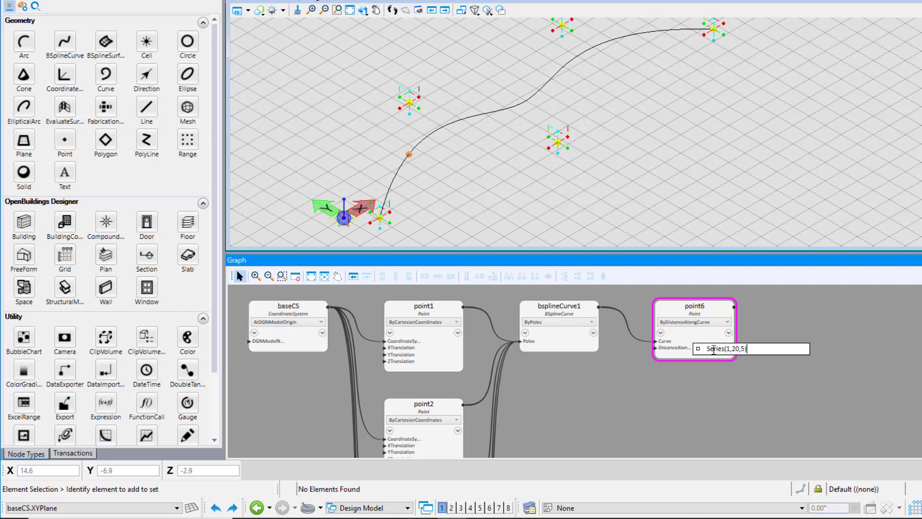
key("Return")
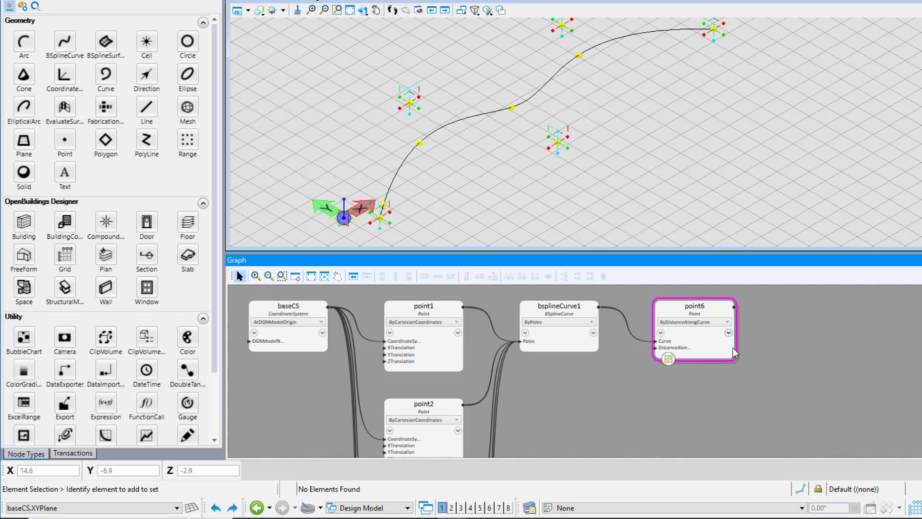
Step: Change point6's distance expression from Series(1,20,5) to Series(1,25,5)
left_click(671, 310)
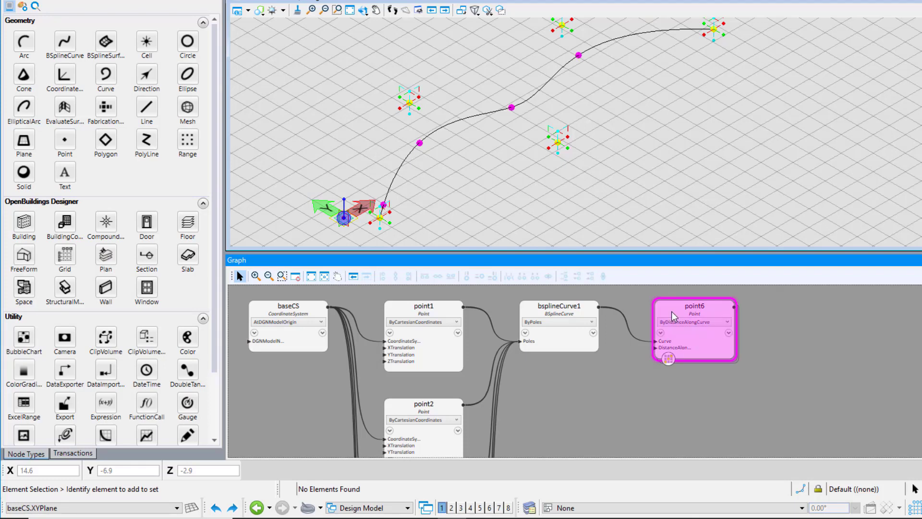
left_click(618, 375)
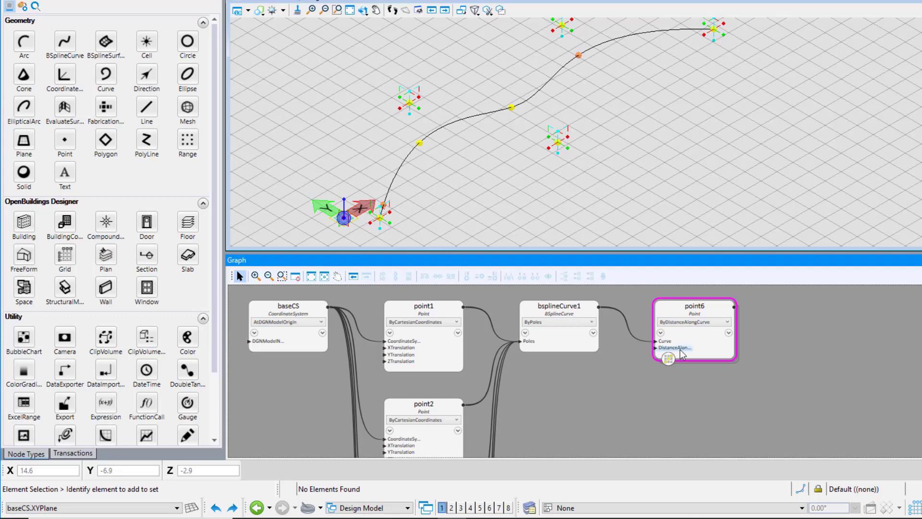
left_click(672, 347)
left_click(739, 348)
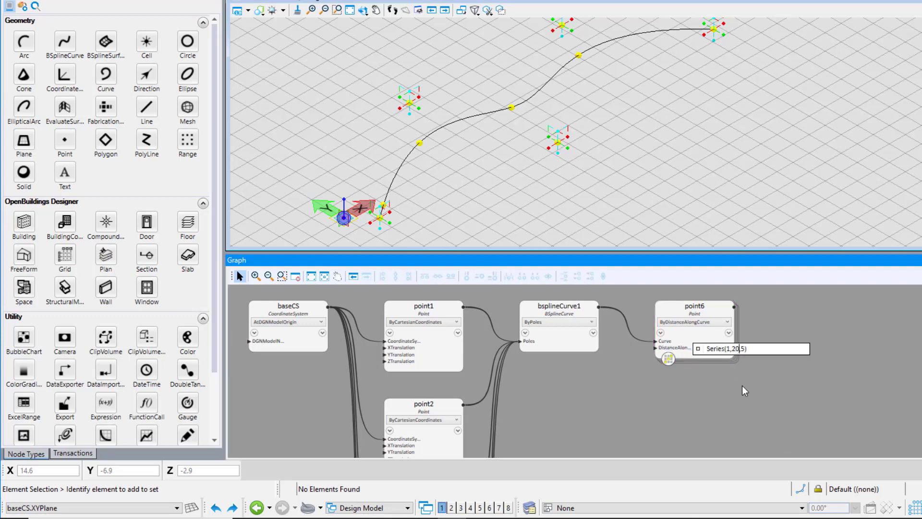
key("BackSpace")
type("5")
key("Return")
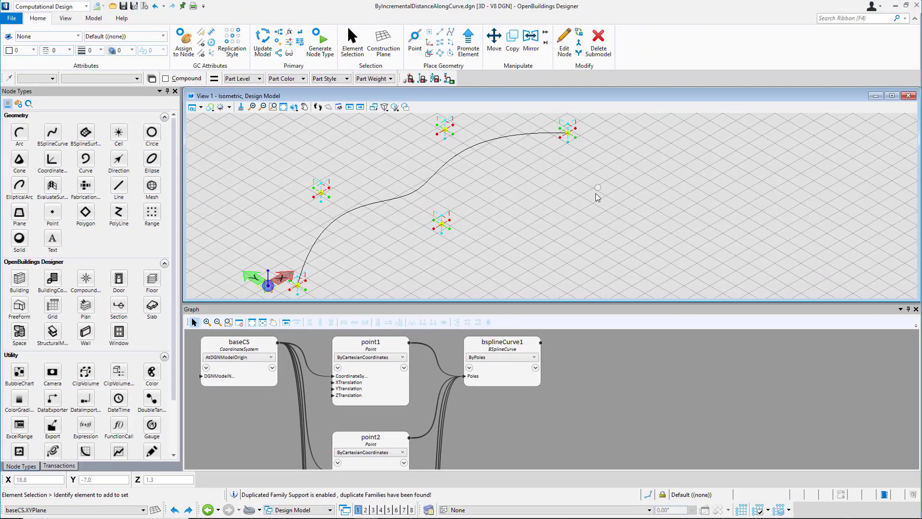
Step: Add point6 by ByIncrementalDistanceAlongCurve on bsplineCurve1 with increments {0.2,0.5,0.8,1.2,1.5,2.1}
left_click(53, 214)
left_click(619, 362)
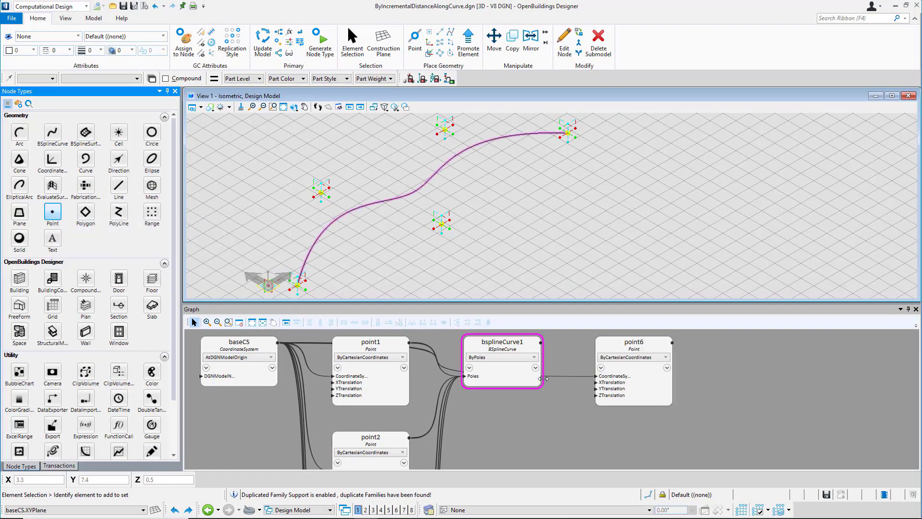
left_click(619, 362)
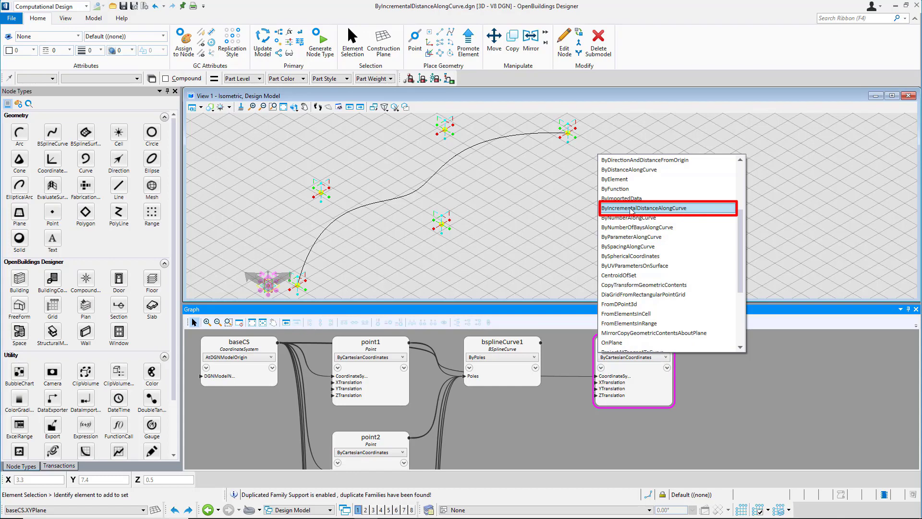
left_click(631, 209)
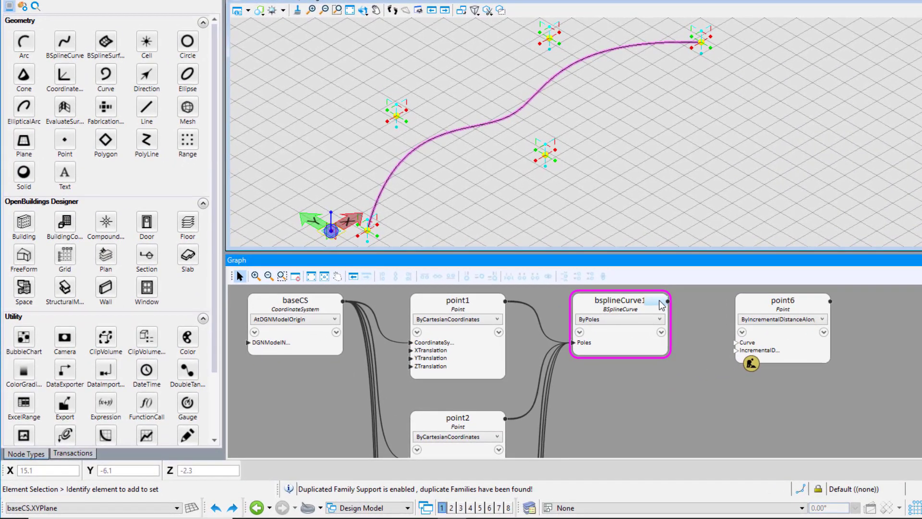
left_click_drag(668, 301, 747, 351)
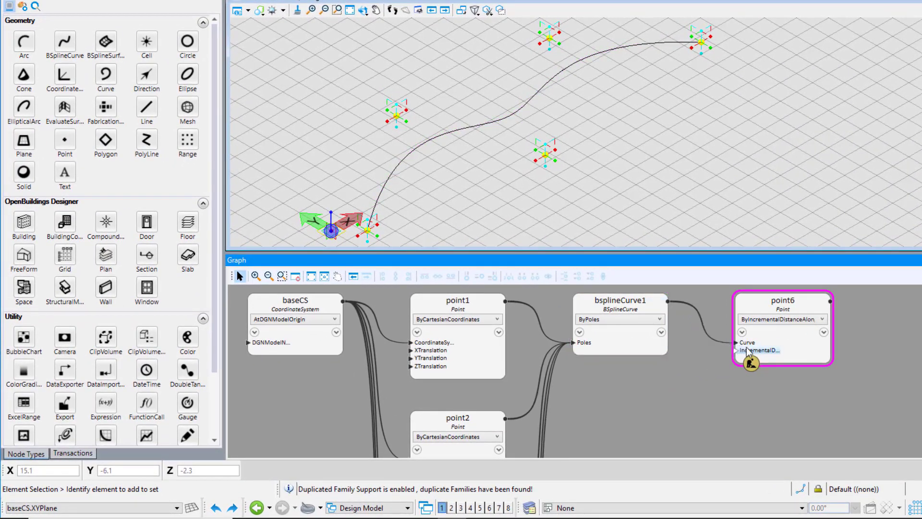
left_click(755, 350)
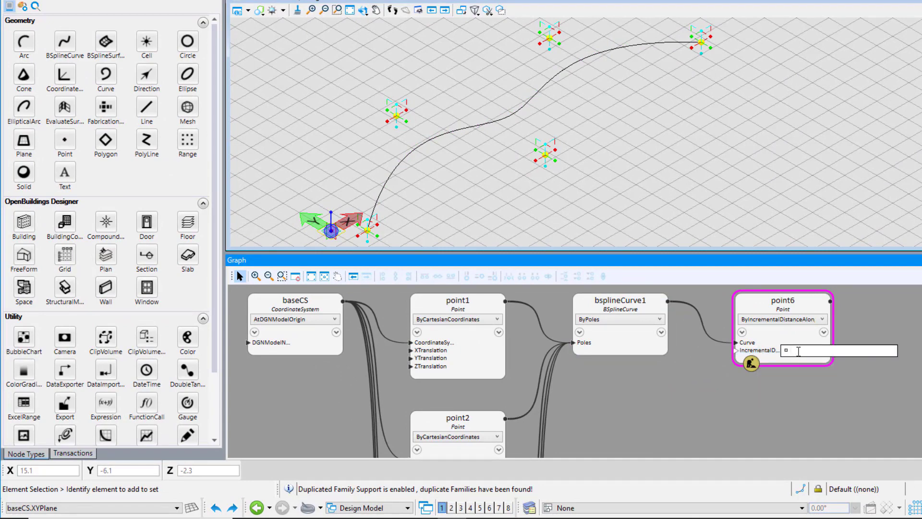
type("{")
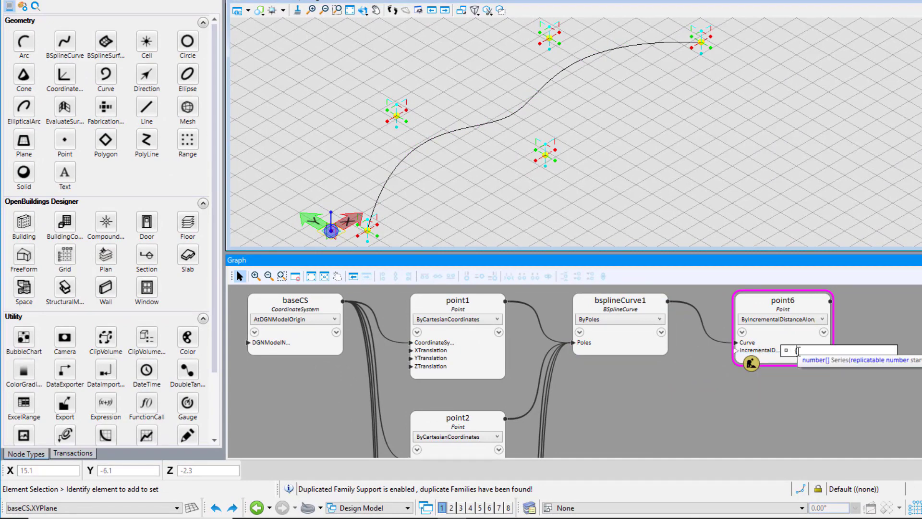
type("0.2")
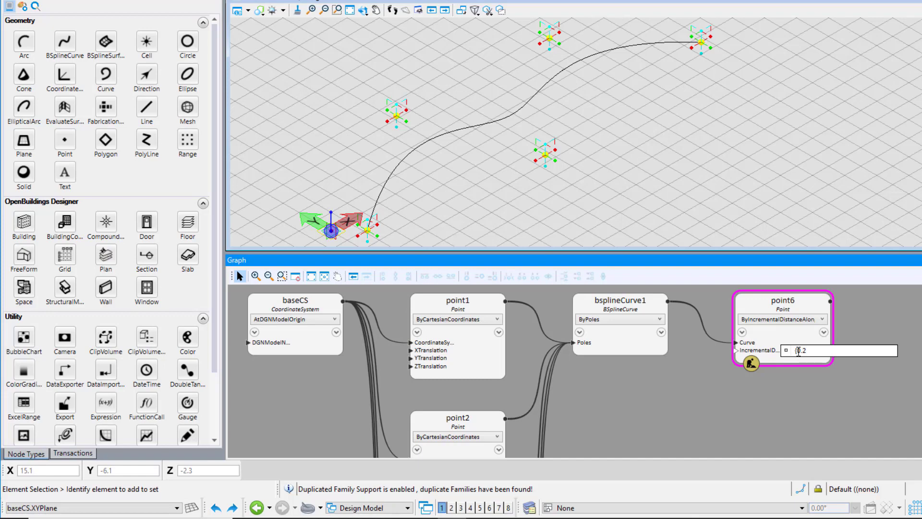
type(",0.5,0.8,")
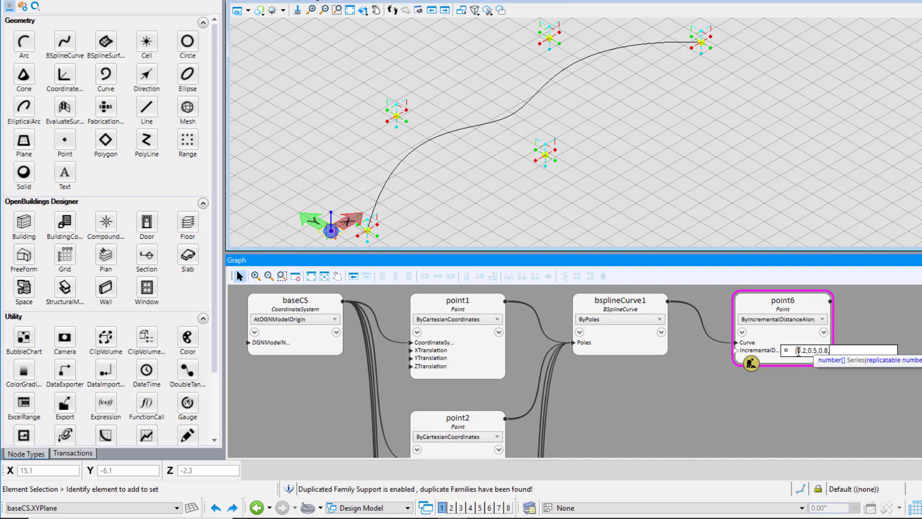
type("1.2,1.5")
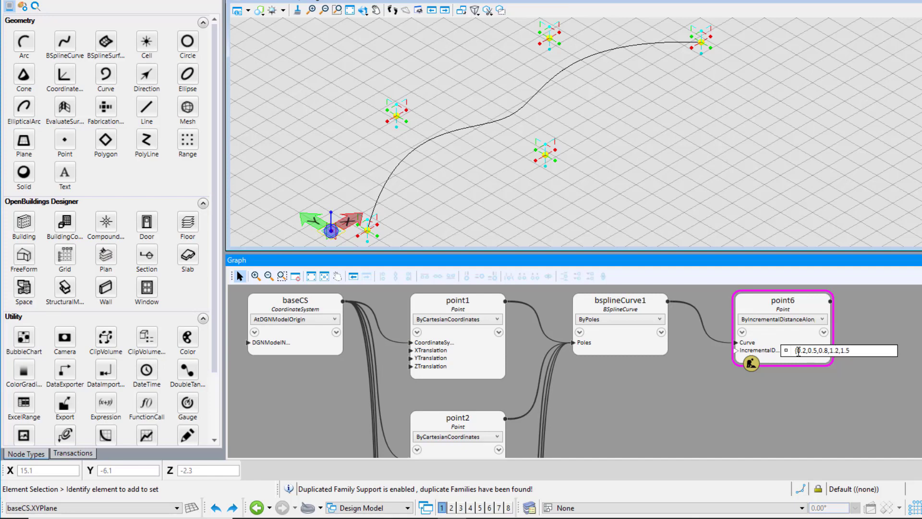
type(",2.1}")
key("Return")
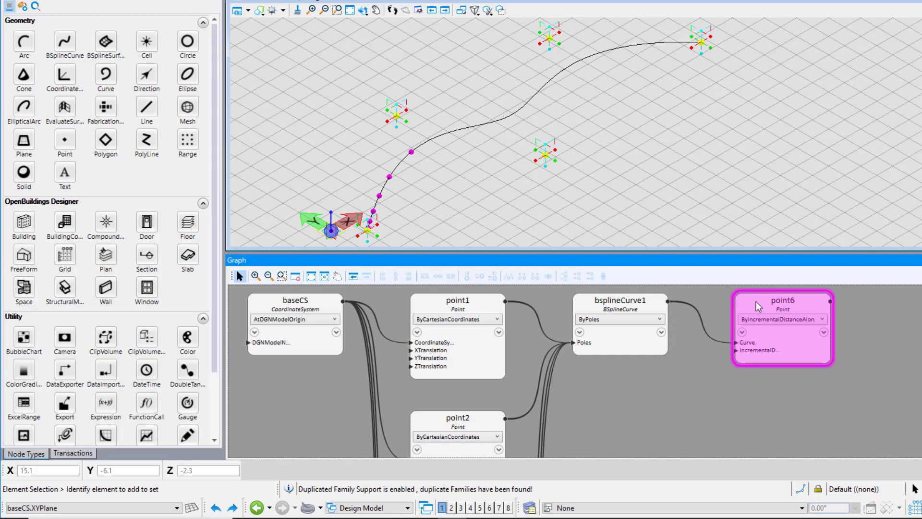
Step: Extend point6's incremental distance list with 3.5 and 3
left_click(770, 354)
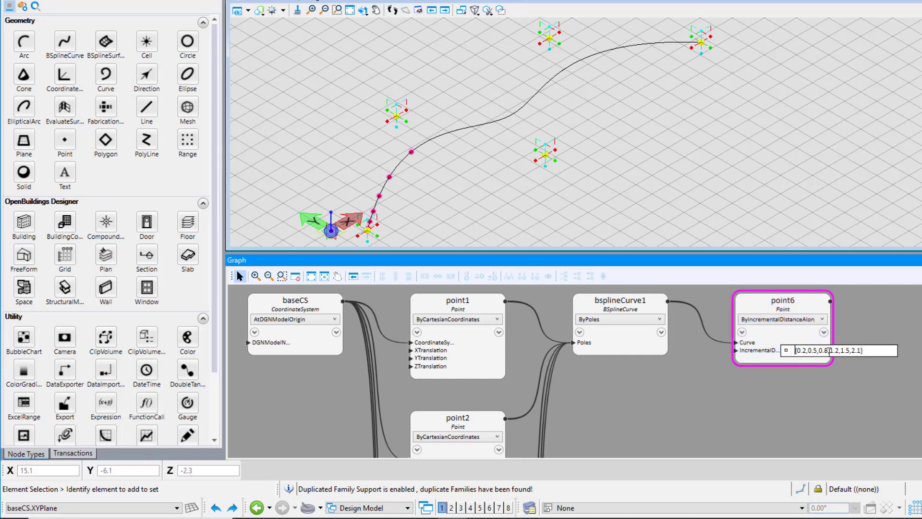
type(",")
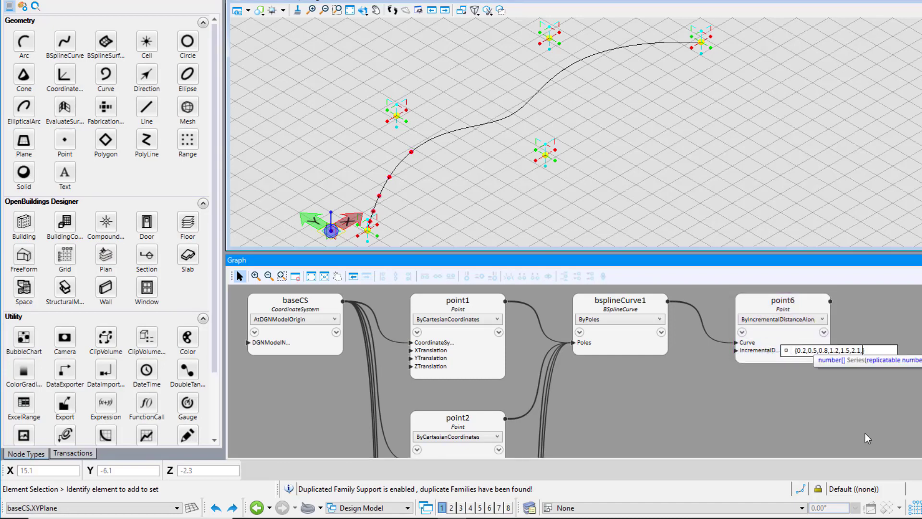
type("3.5")
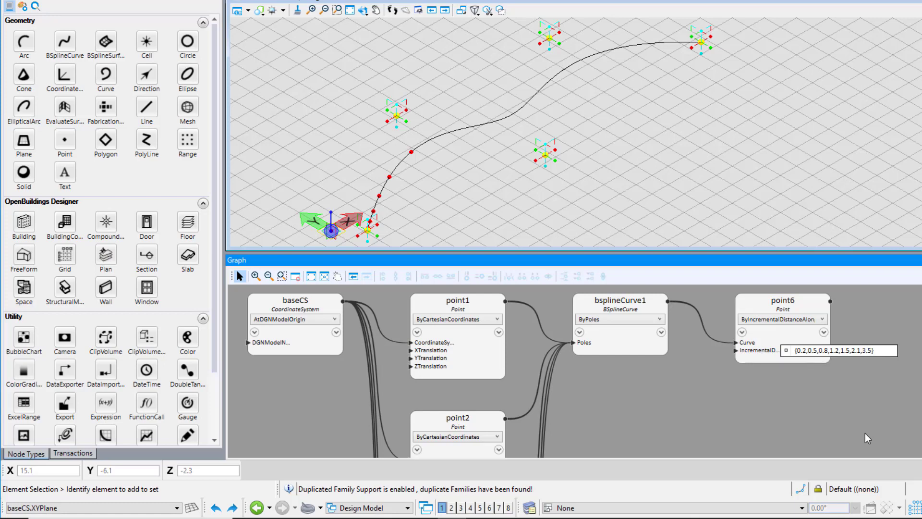
key("Return")
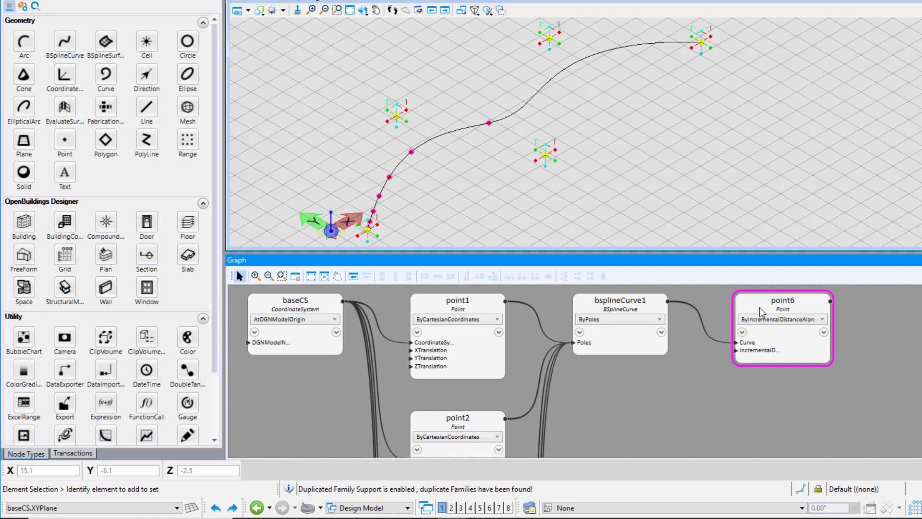
mouse_move(787, 353)
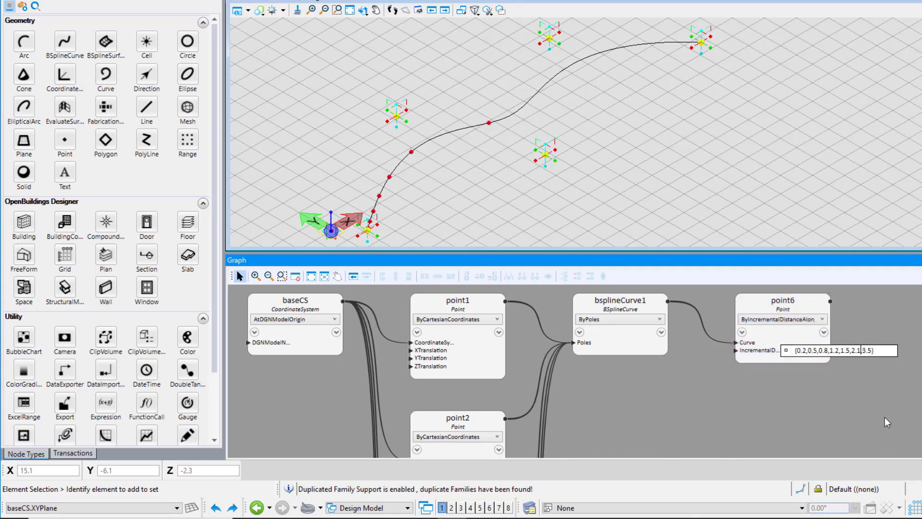
type(",3")
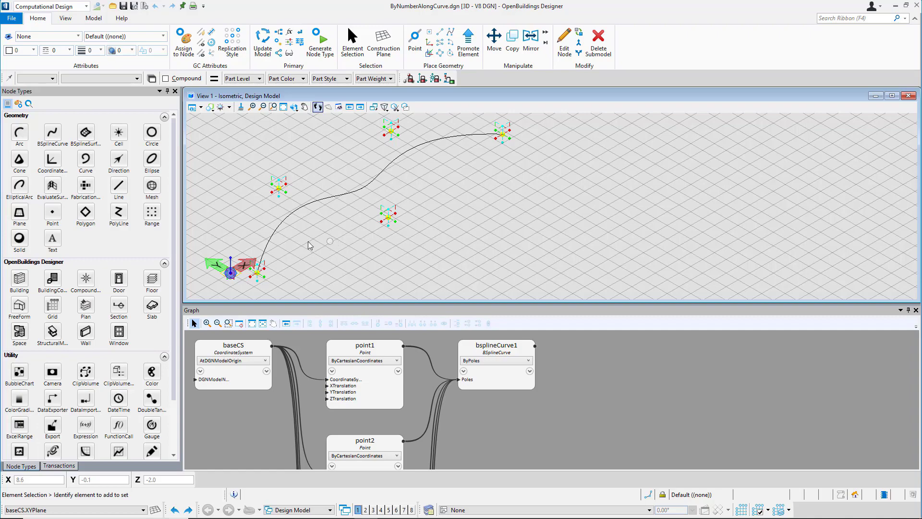
Step: Add point7 using ByNumberAlongCurve on bsplineCurve1 with 4 points
left_click(51, 212)
left_click(624, 346)
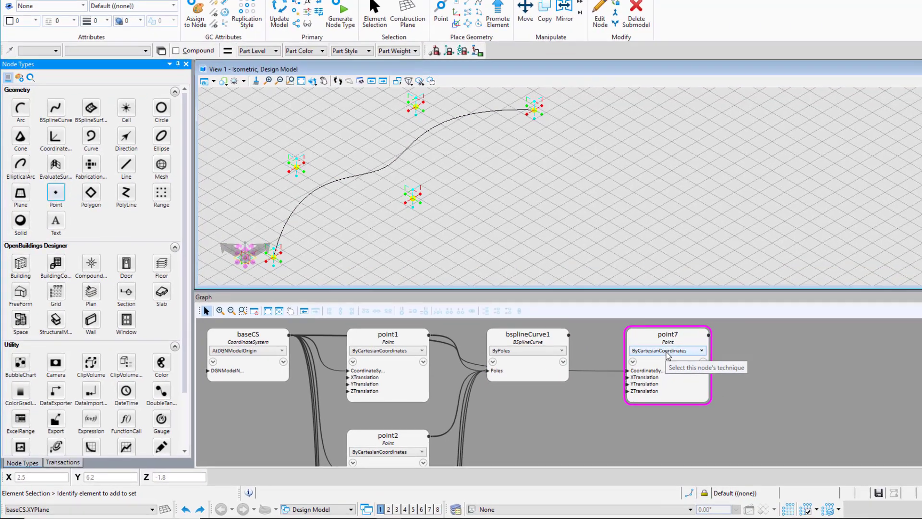
left_click(624, 360)
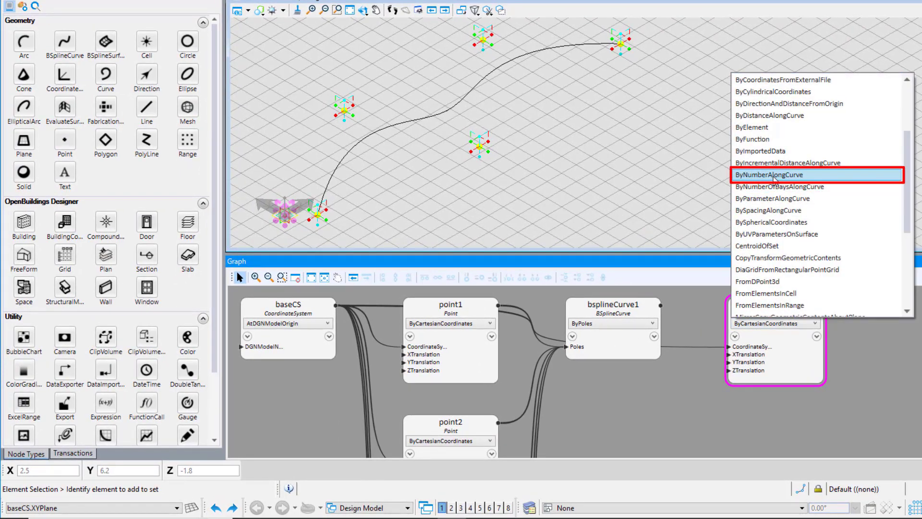
left_click(774, 175)
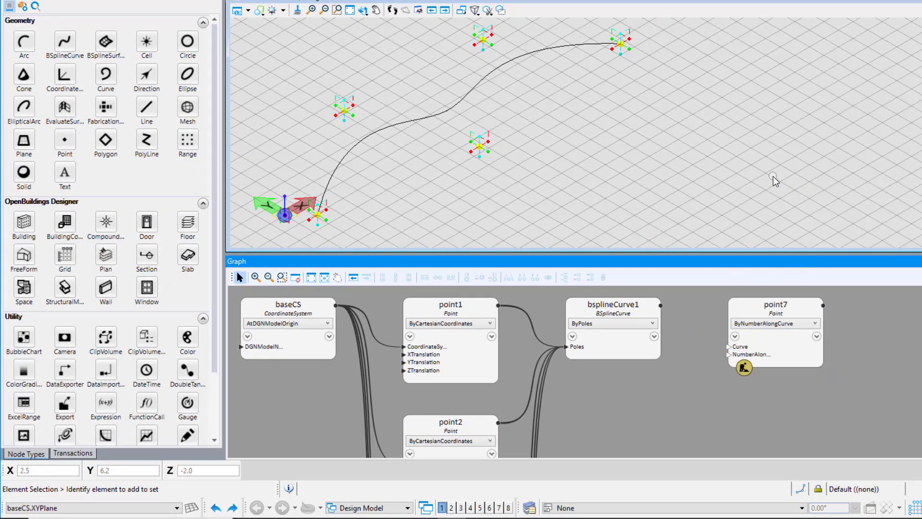
left_click_drag(661, 305, 729, 346)
double_click(752, 354)
type("4")
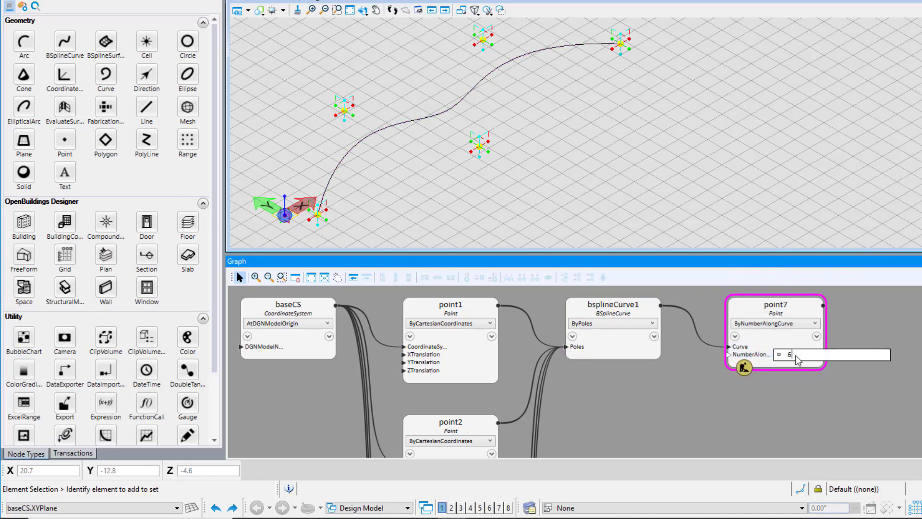
key("Return")
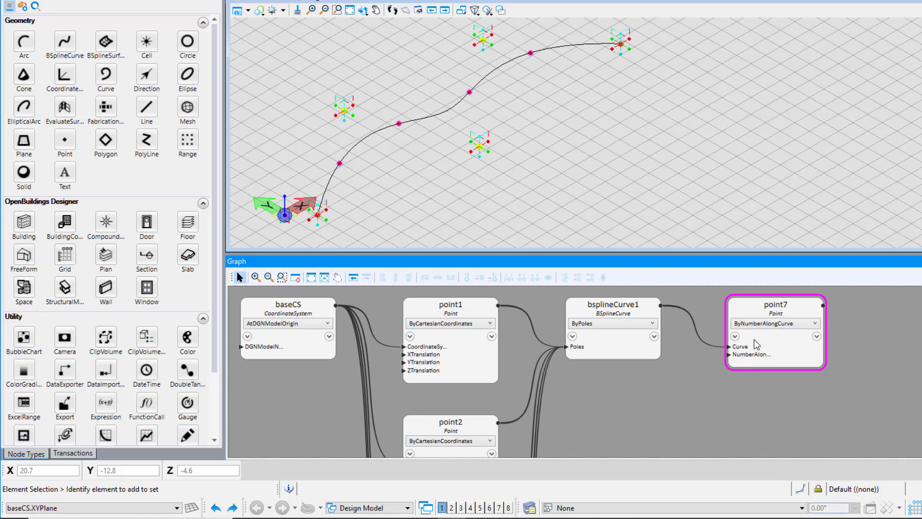
Step: Change point7's number of points along the curve to 8
left_click(754, 353)
type("6")
key("BackSpace")
type("8")
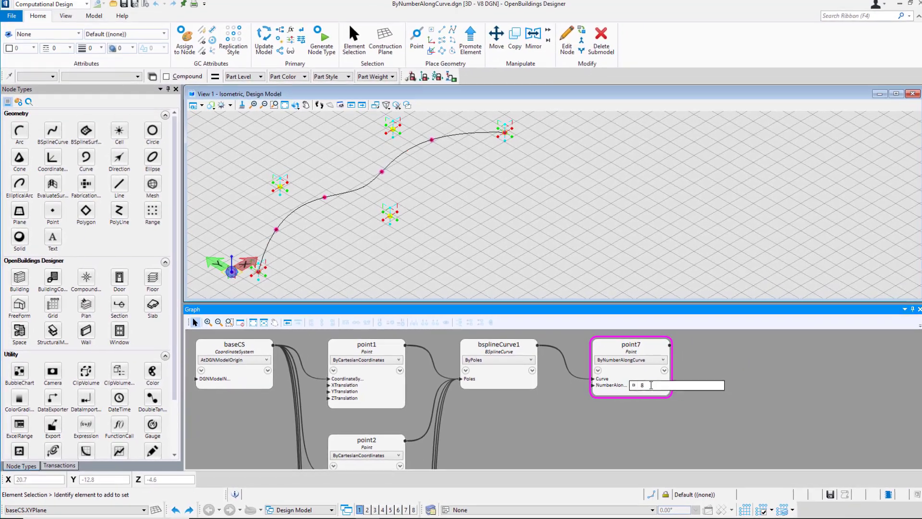
key("Return")
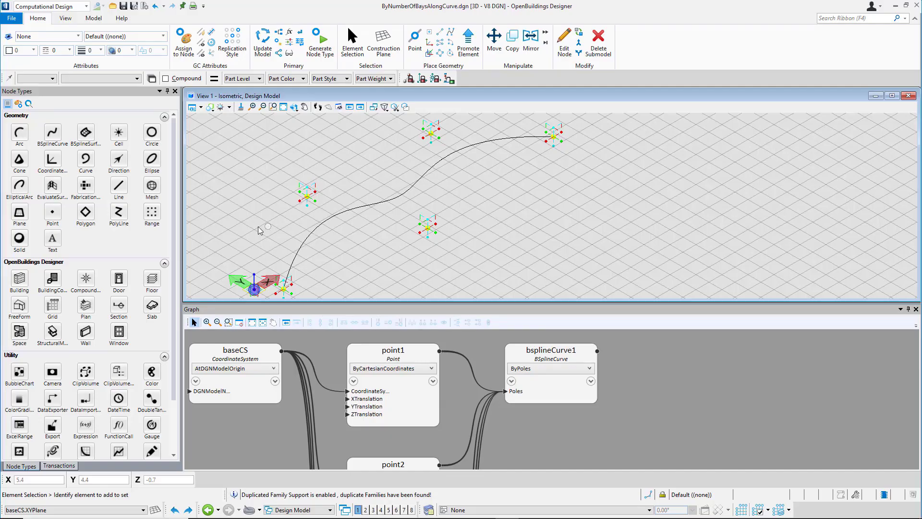
Step: Add point6 using ByNumberOfBaysAlongCurve on bsplineCurve1 and enter 10 equal bays
left_click(52, 212)
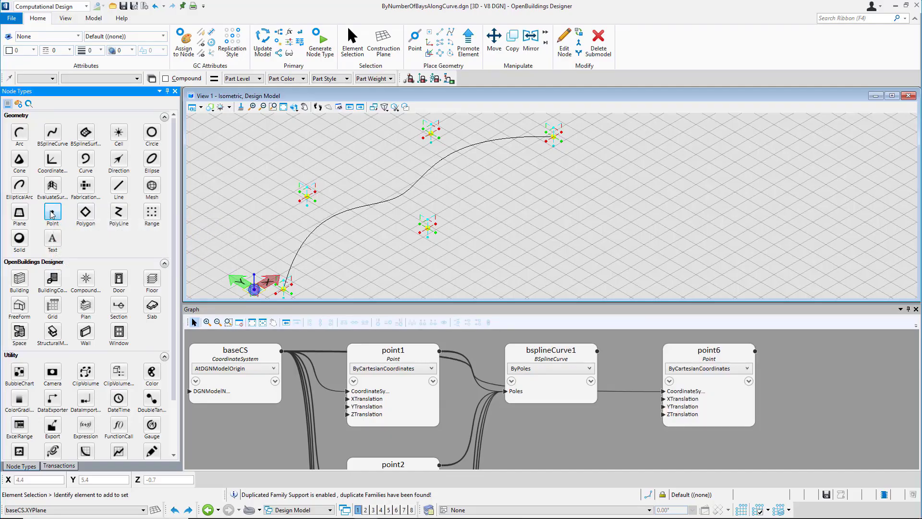
left_click(701, 368)
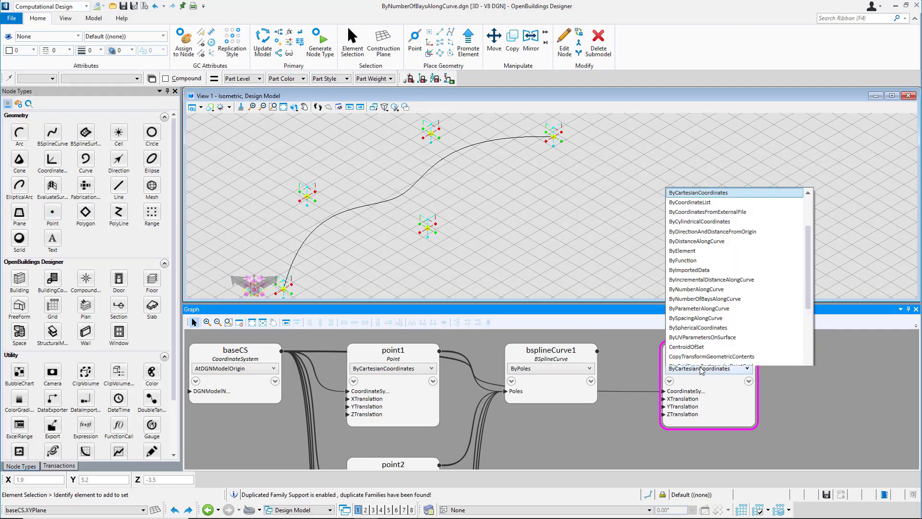
scroll(701, 242, "down", 2)
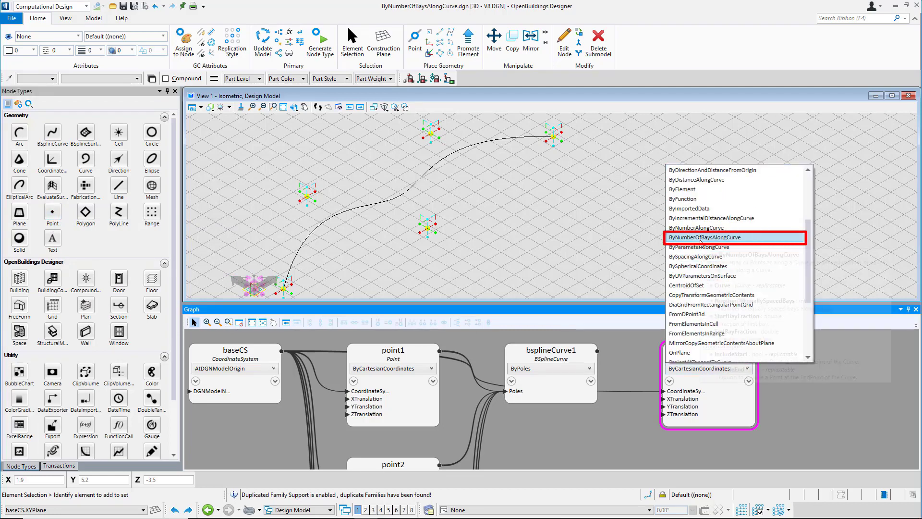
left_click(701, 237)
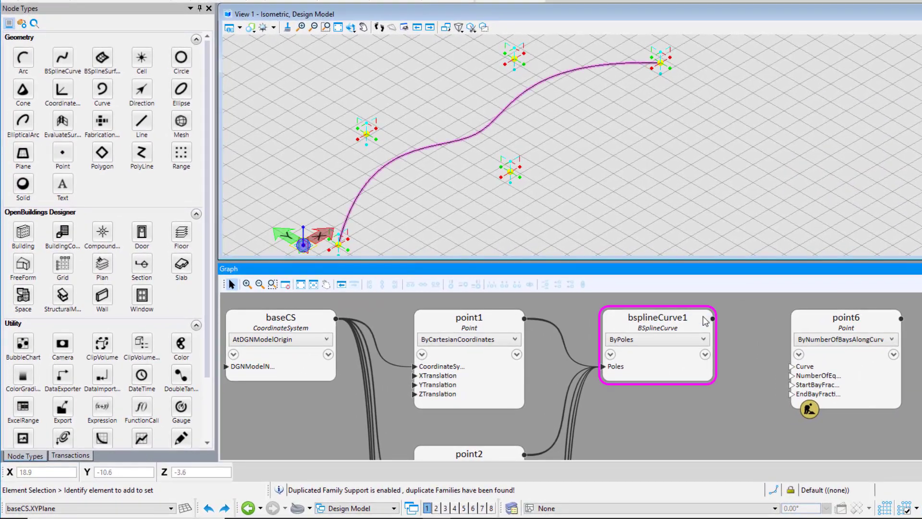
left_click_drag(700, 321, 794, 367)
mouse_move(833, 376)
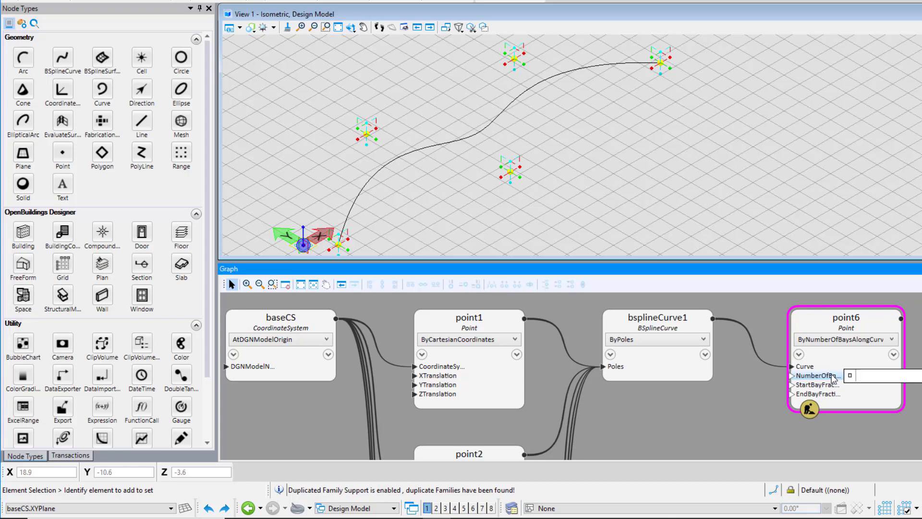
type("10")
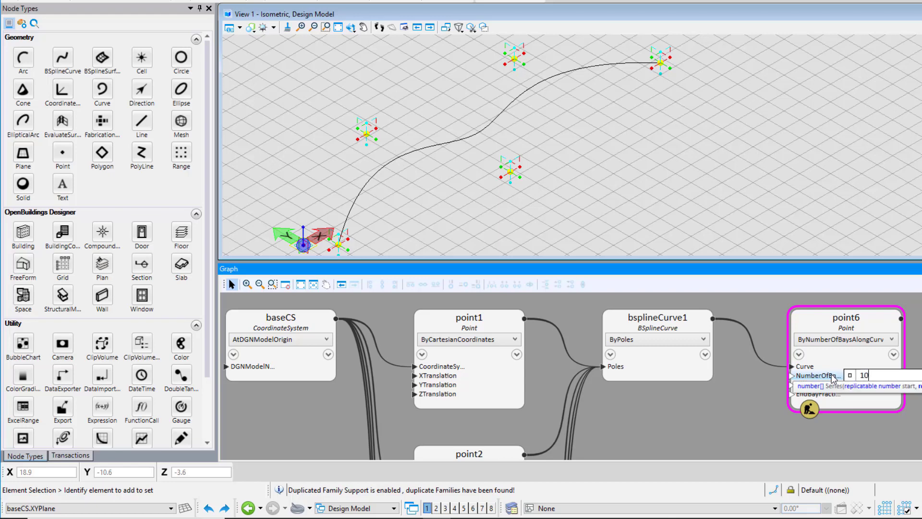
Step: Confirm 10 bays and set point6's start and end bay fractions to .5
key("Return")
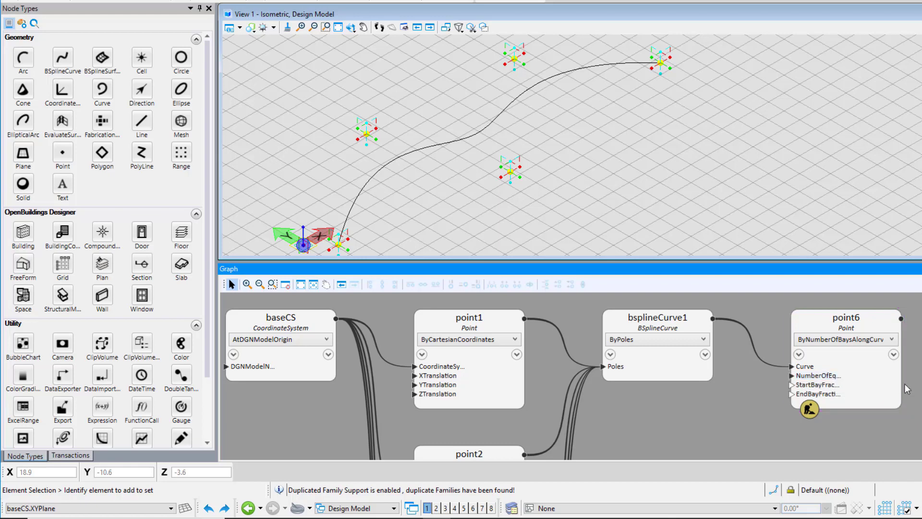
type(".5")
key("Return")
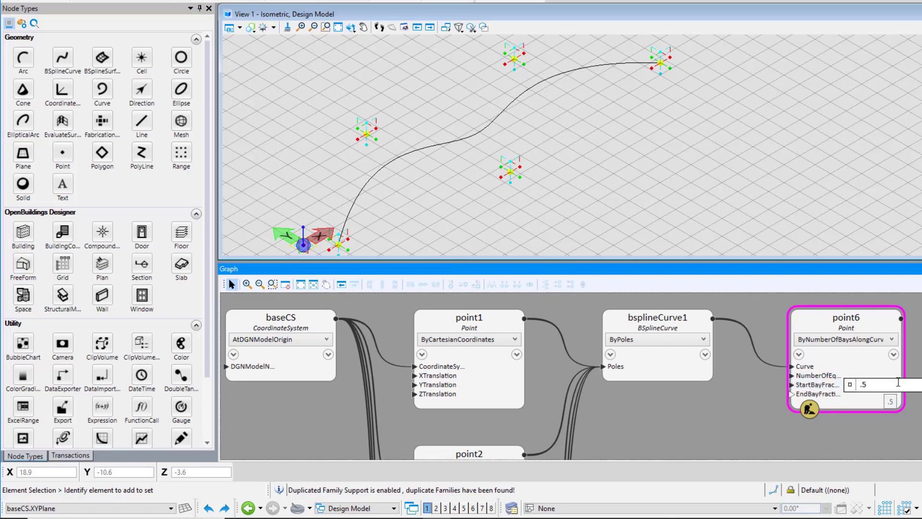
type(".5")
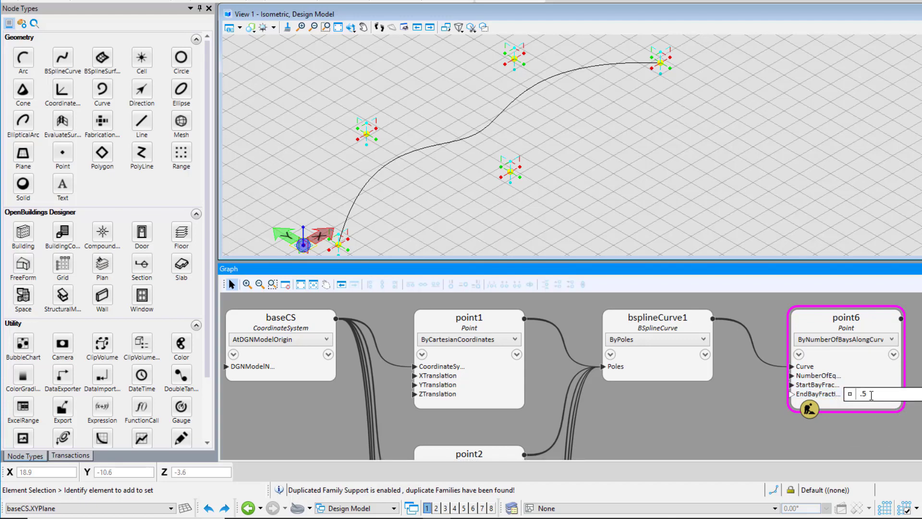
key("Return")
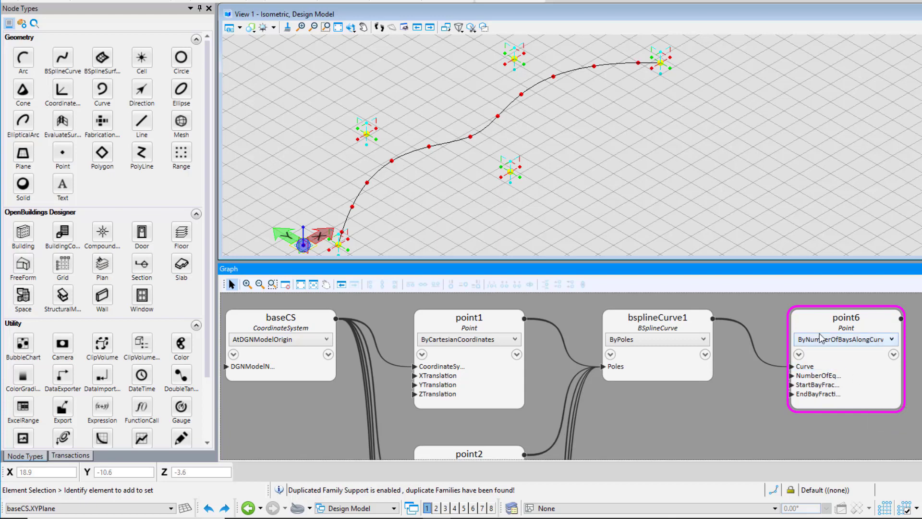
Step: Change point6's start and end bay fractions to 1
left_click(809, 325)
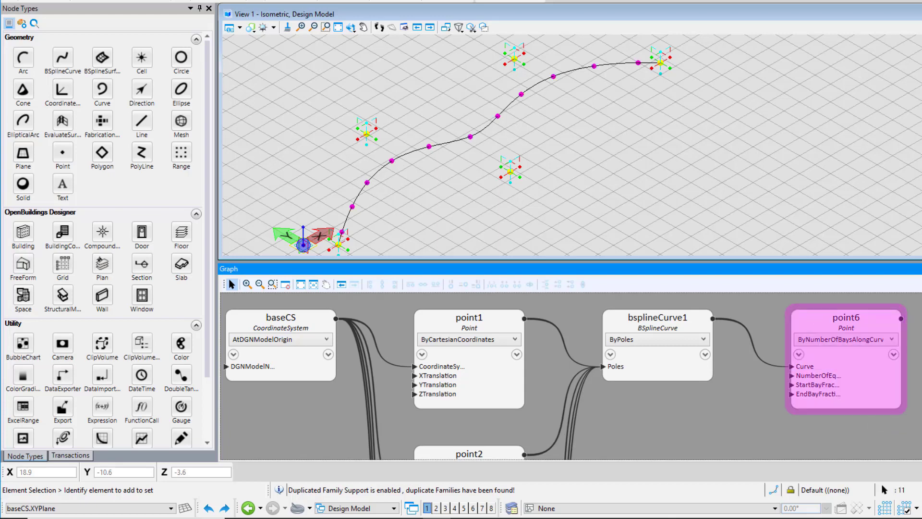
left_click(835, 385)
type(".5")
key("BackSpace")
key("BackSpace")
type("1")
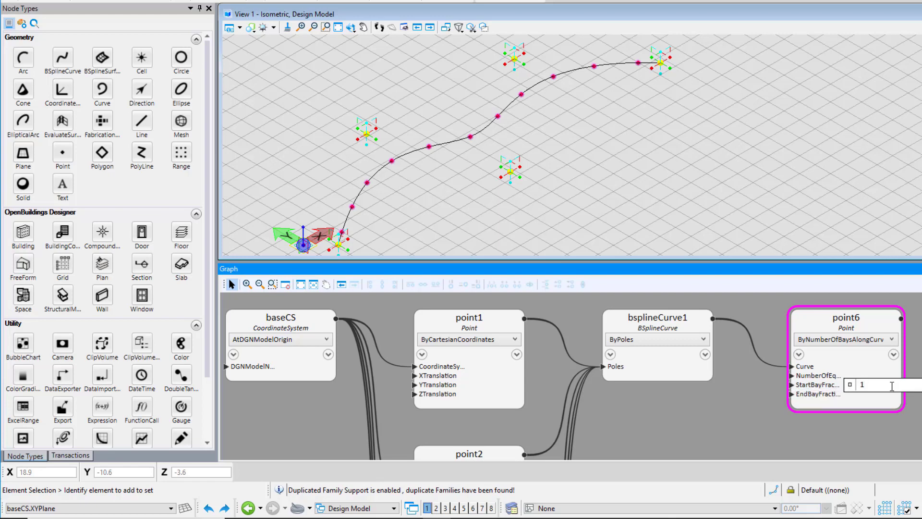
key("Return")
left_click(855, 394)
type("1")
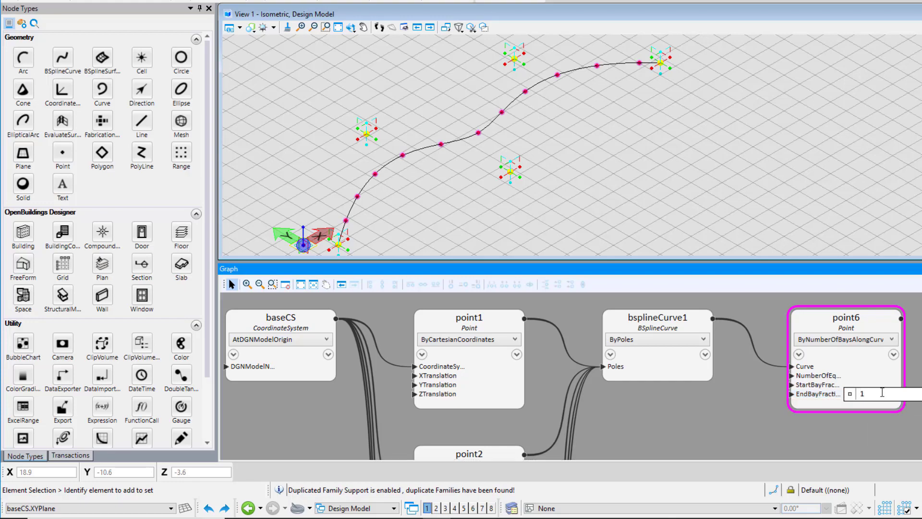
key("Return")
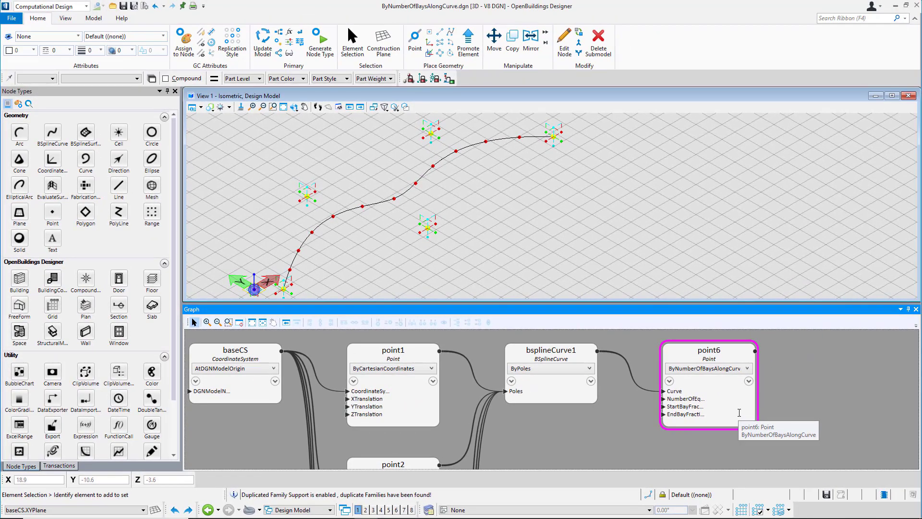